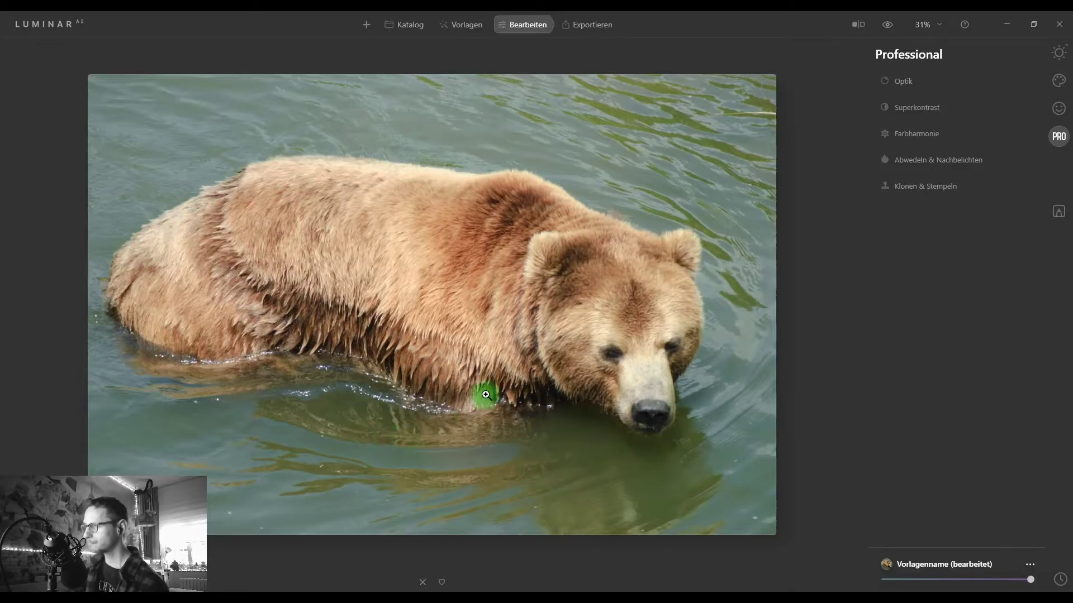
Warm the bear photo by raising the Exposure white balance temperature from 4636 to 4971.
click(1065, 60)
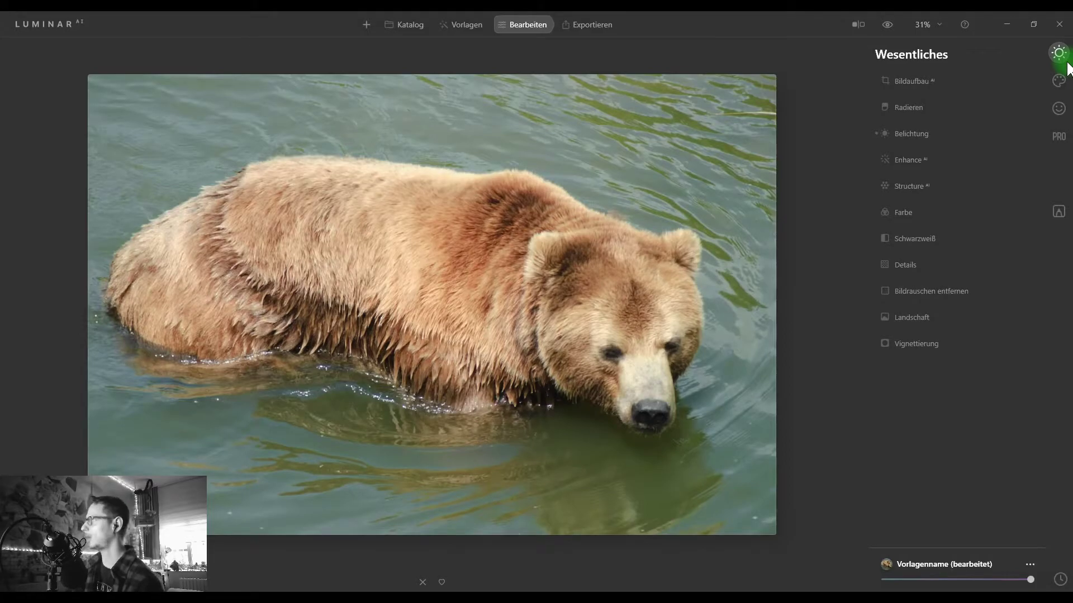
click(910, 82)
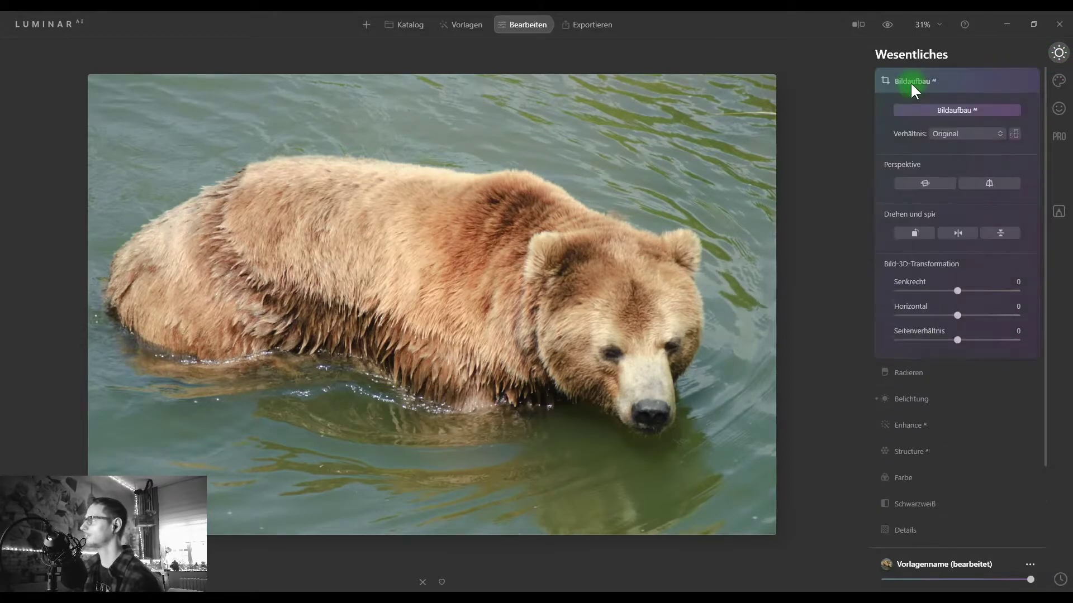
click(910, 82)
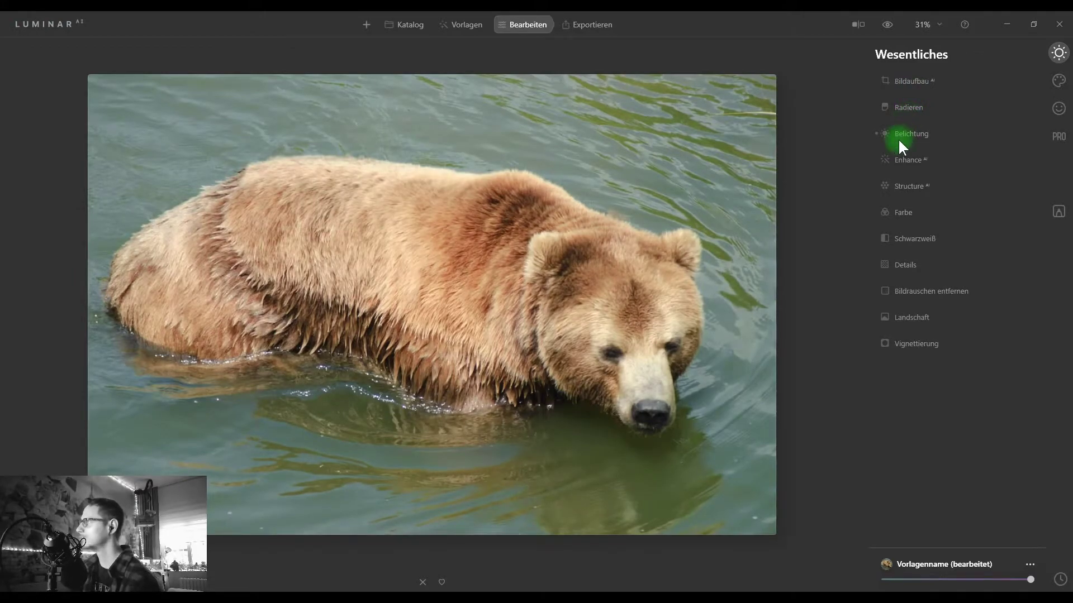
click(903, 136)
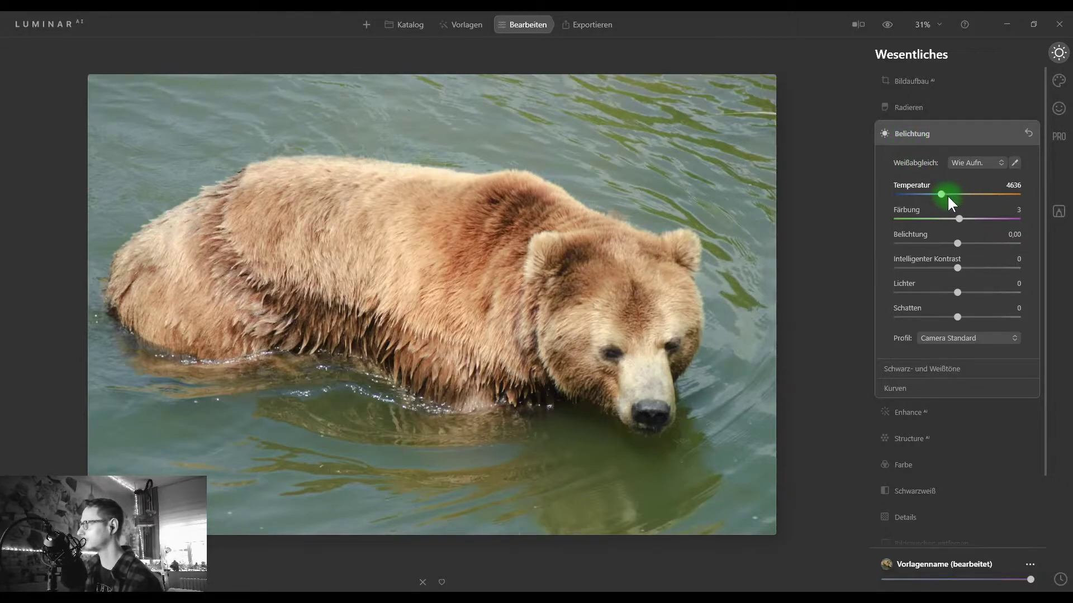
drag(943, 192, 947, 192)
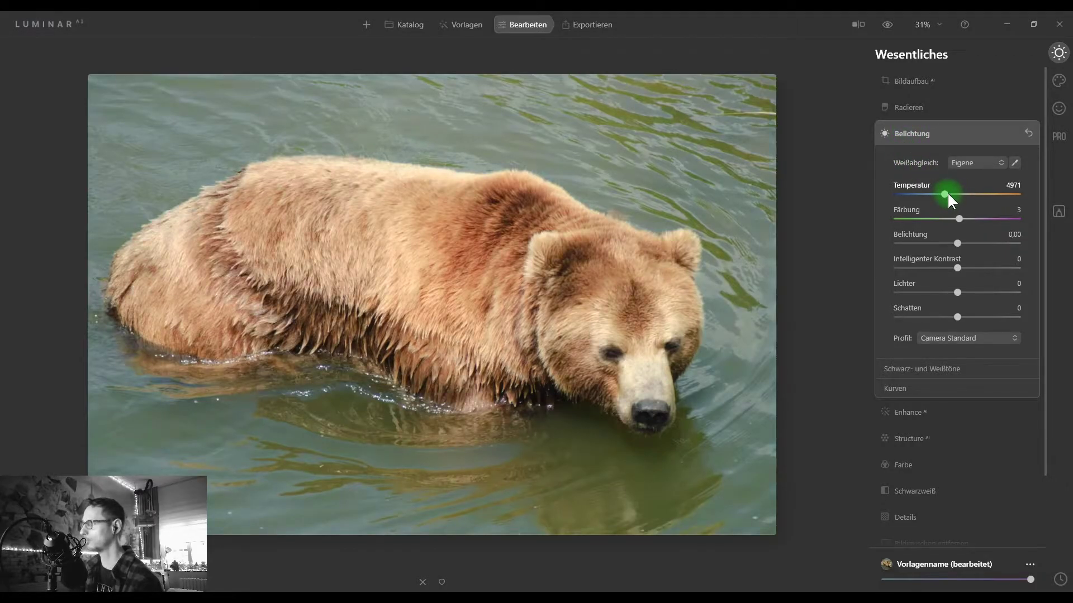
click(914, 133)
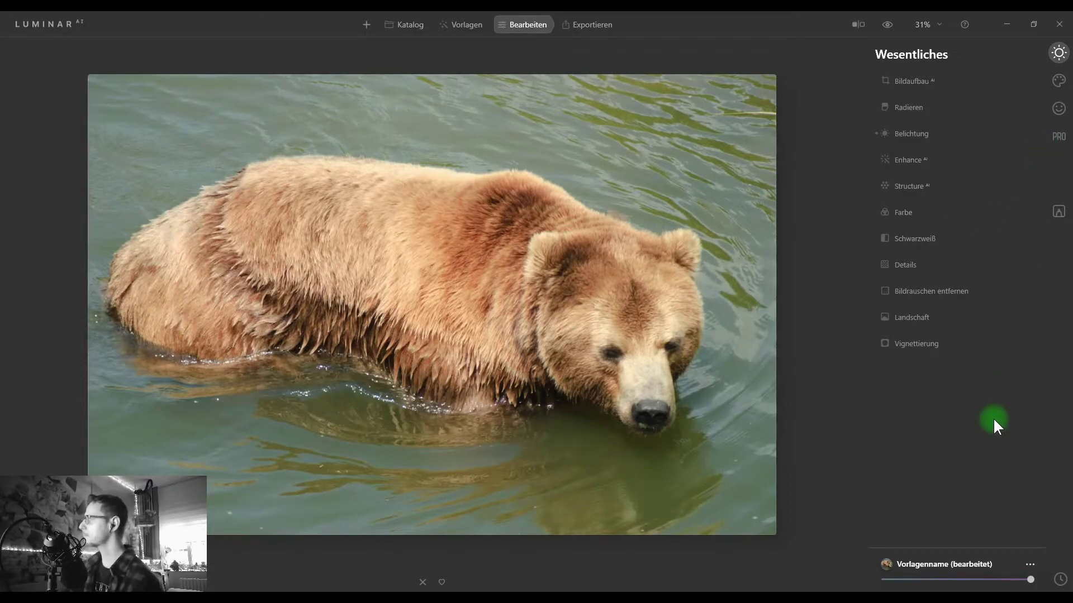
Expand the Optik lens-correction section in the Professional tools.
click(1055, 144)
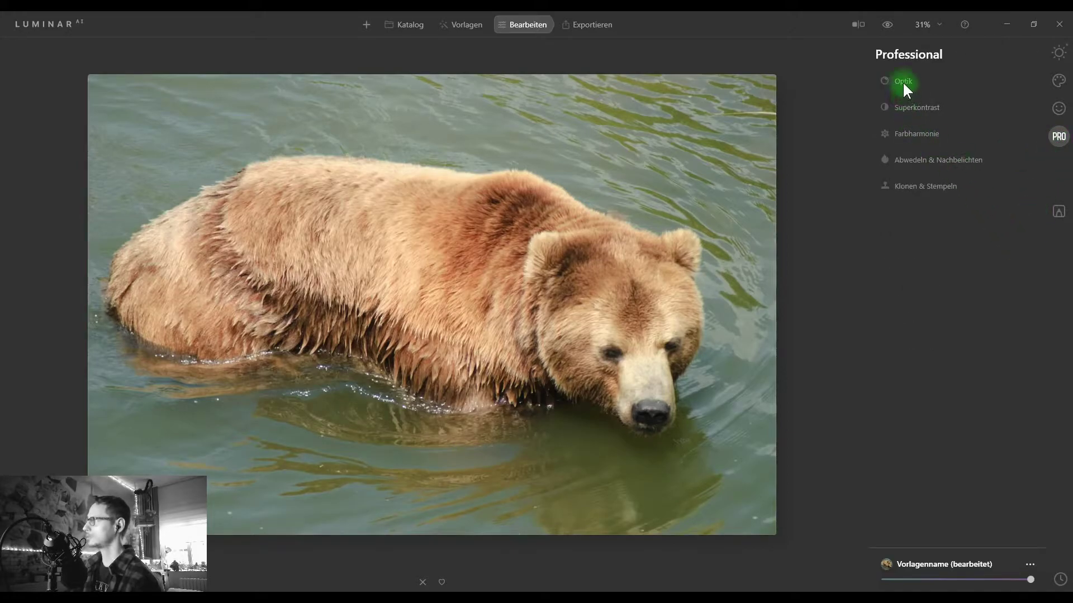
click(903, 82)
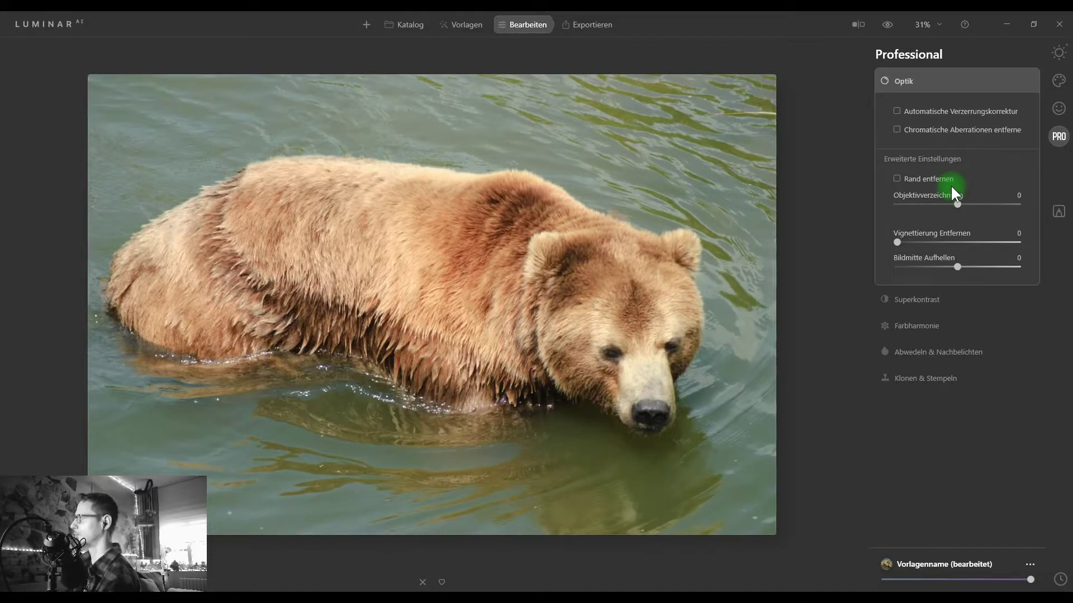
Recheck the white balance temperature in the Essential Exposure settings.
click(906, 81)
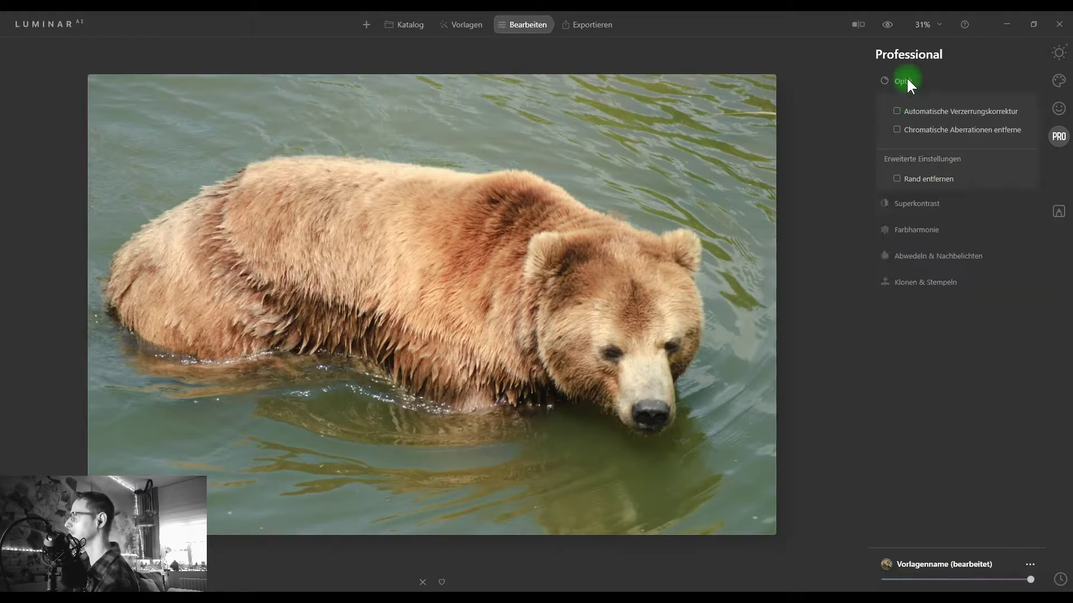
click(1057, 59)
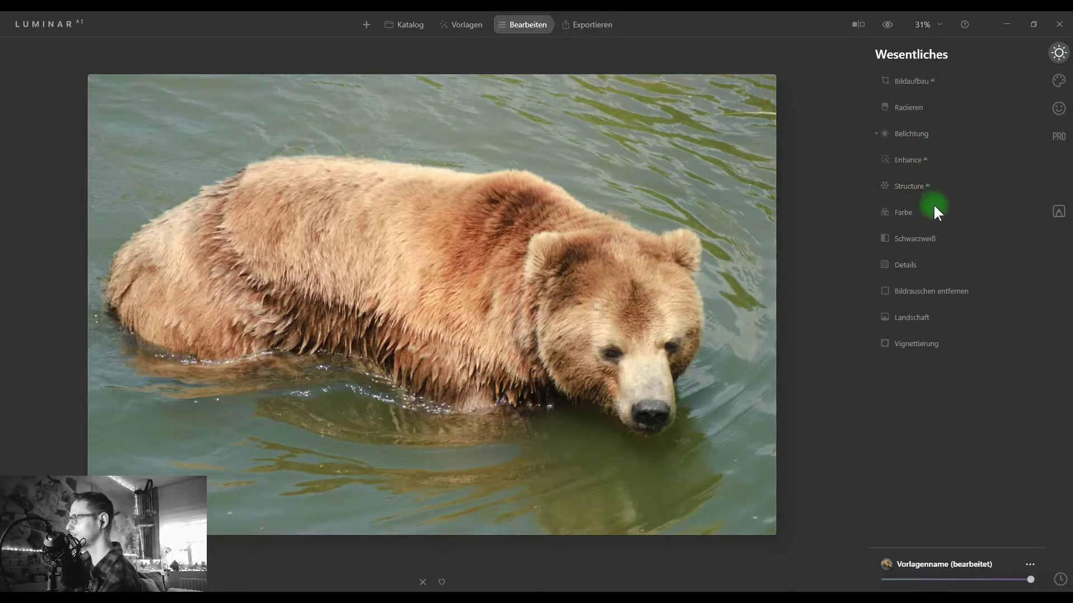
click(933, 135)
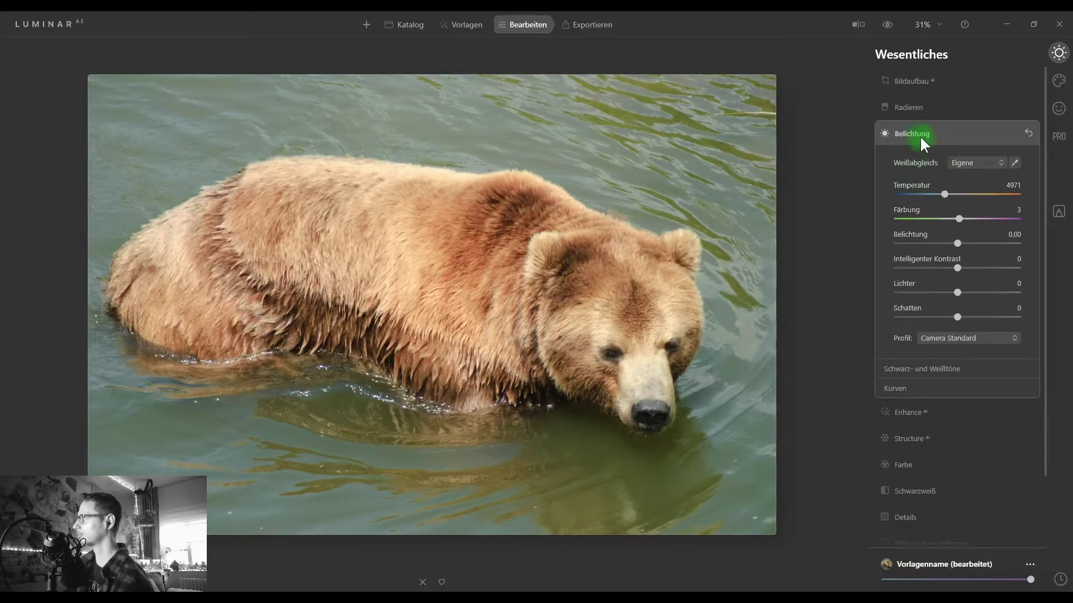
click(919, 135)
Enable automatic distortion correction, chromatic aberration removal and fringe removal in Optik.
click(1053, 138)
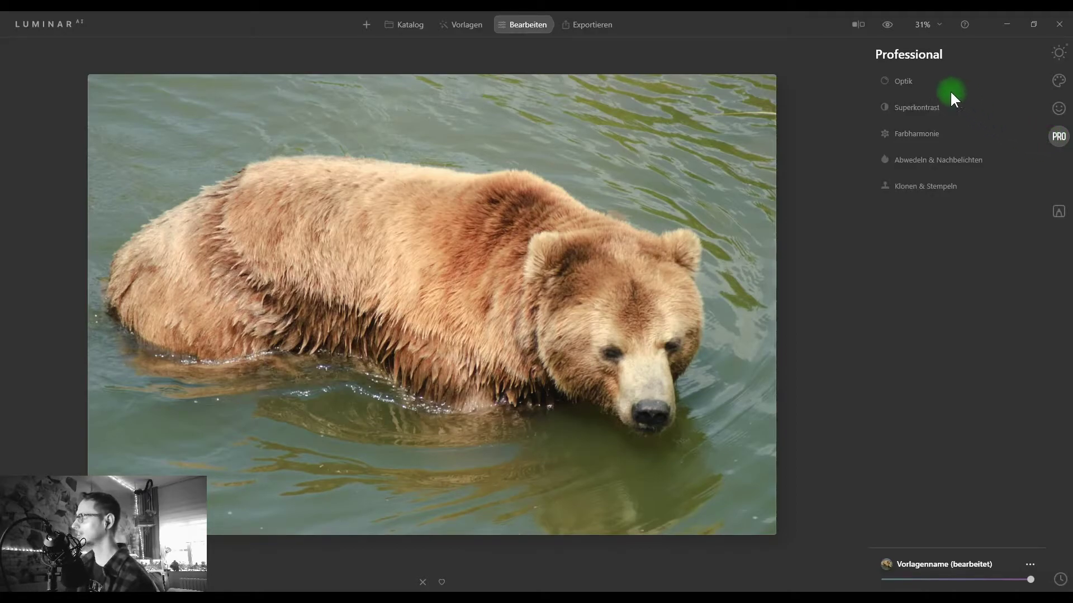
click(907, 80)
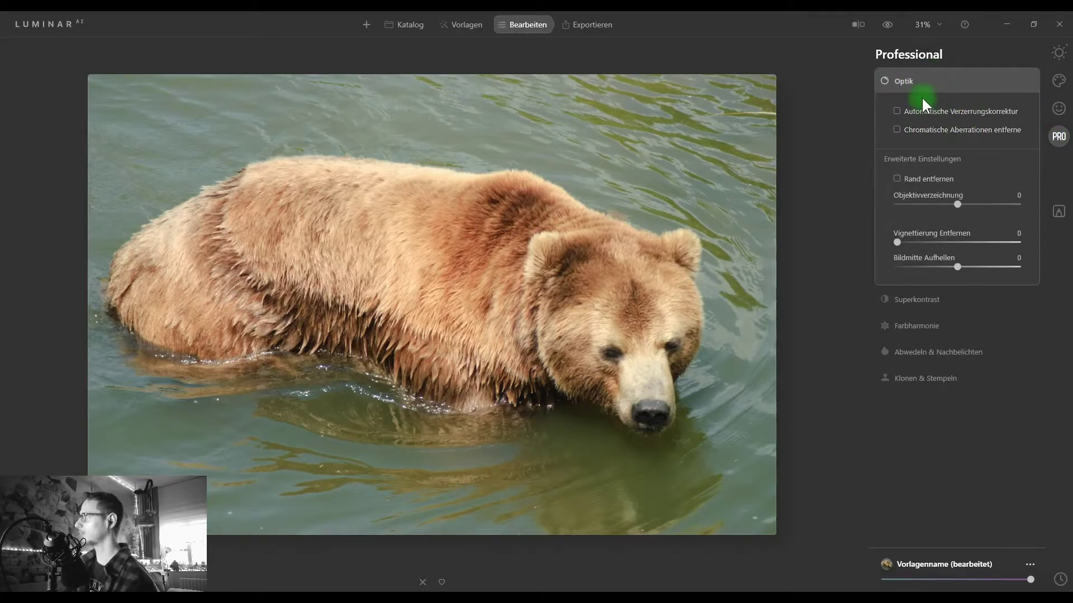
click(897, 112)
click(896, 130)
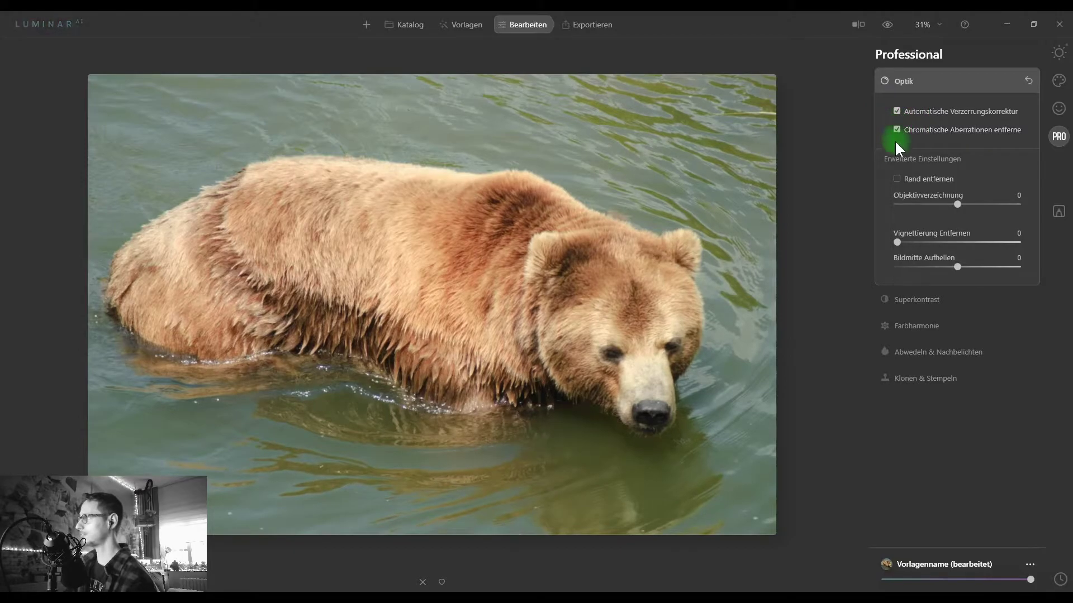
click(897, 178)
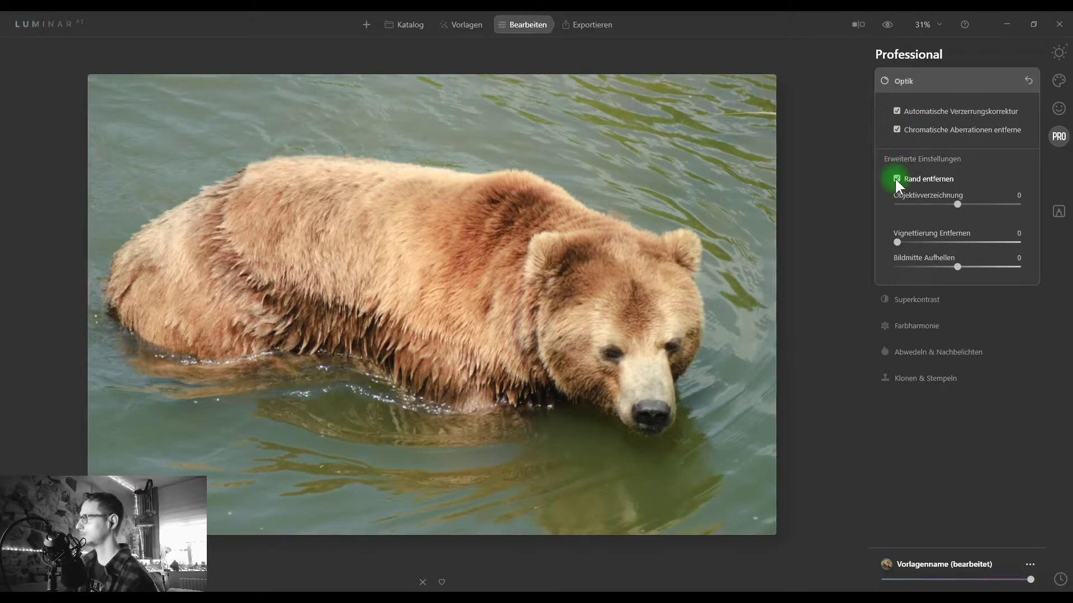
click(900, 78)
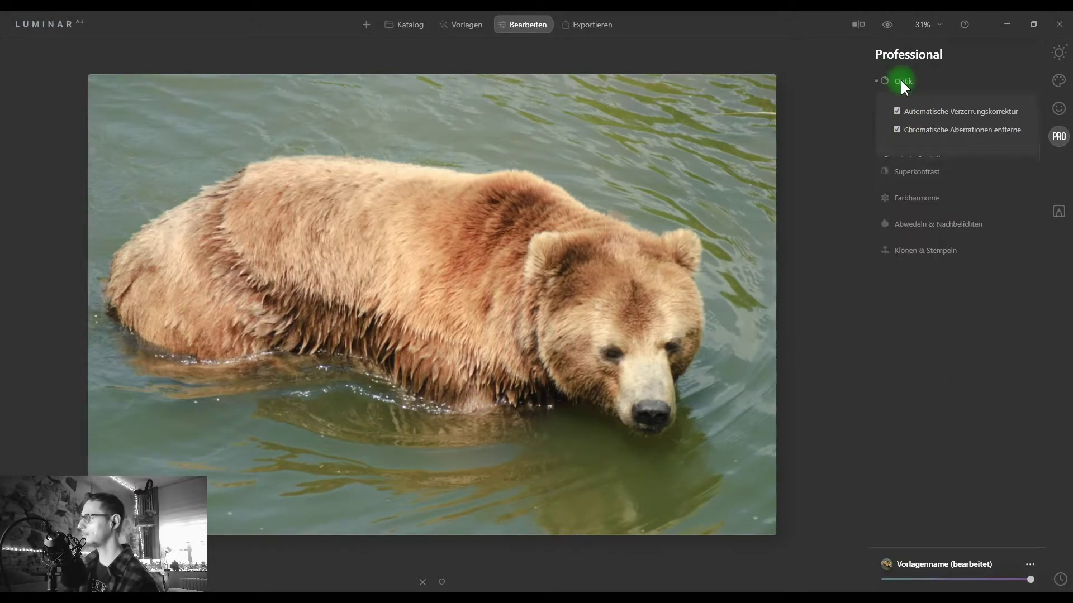
click(420, 320)
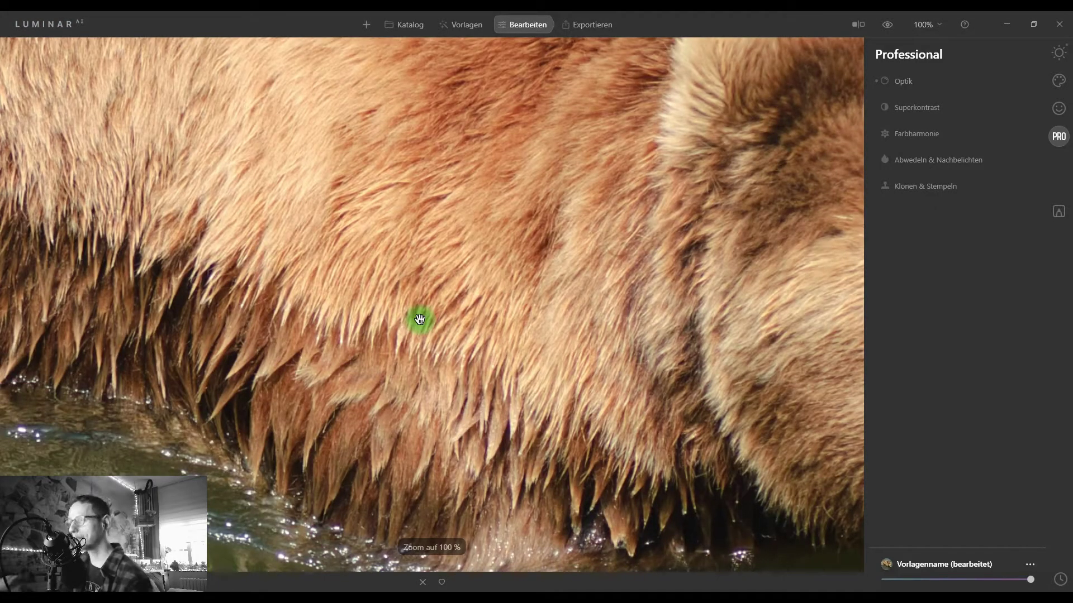
Compare the bear's fur at 100% using the before/after split view.
mouse_move(350, 313)
mouse_down()
mouse_move(534, 328)
mouse_move(525, 340)
mouse_move(479, 345)
mouse_move(471, 315)
mouse_up()
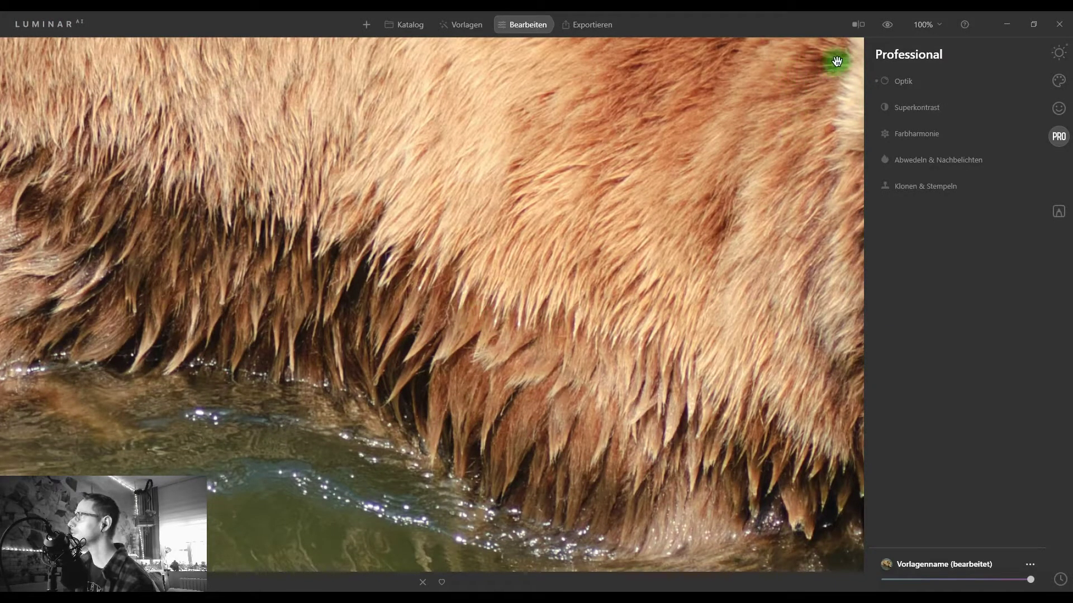
click(860, 30)
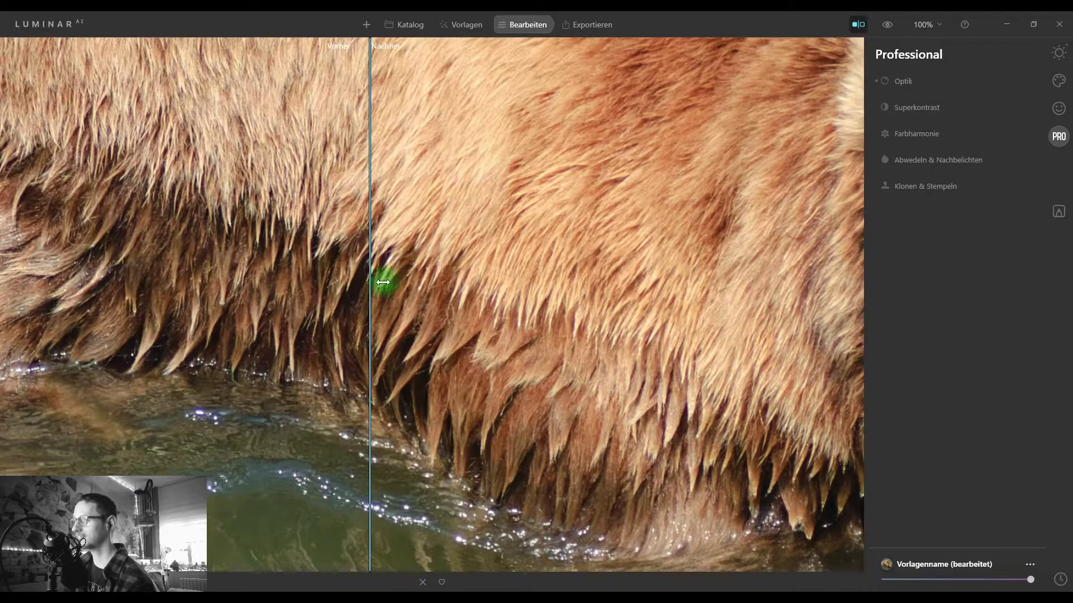
mouse_move(373, 291)
mouse_down()
mouse_move(254, 301)
mouse_move(549, 306)
mouse_move(338, 292)
mouse_up()
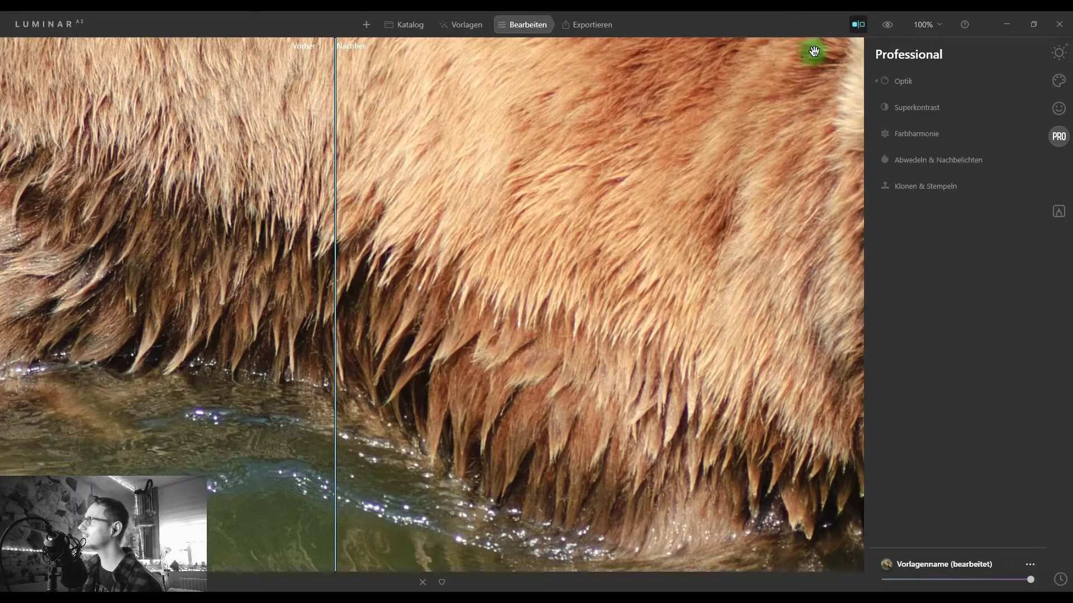
click(927, 32)
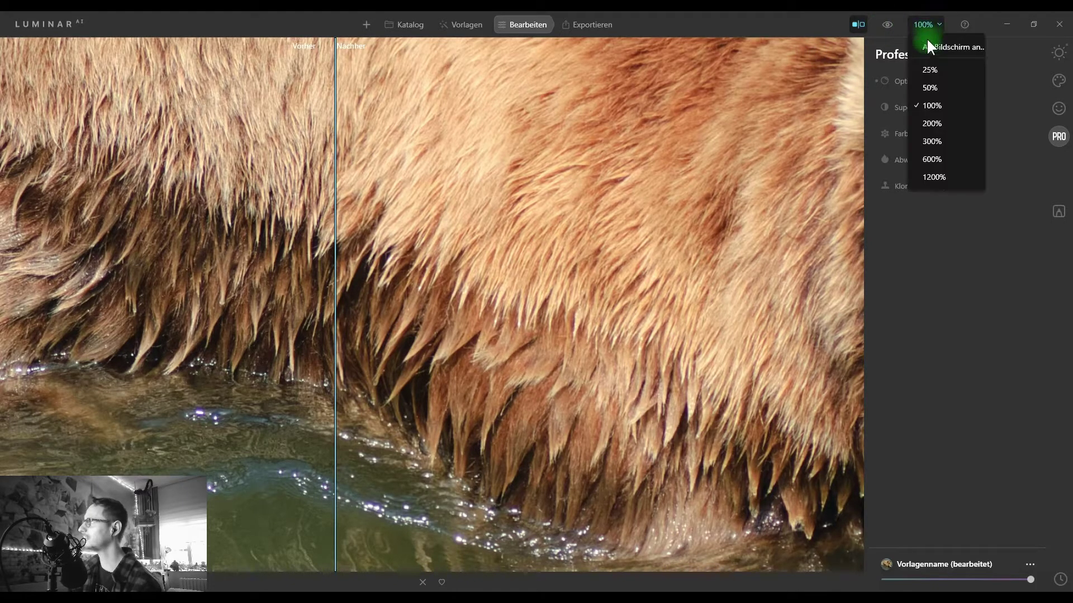
Zoom to 200% and sweep the before/after divider across the fur to compare detail.
click(928, 132)
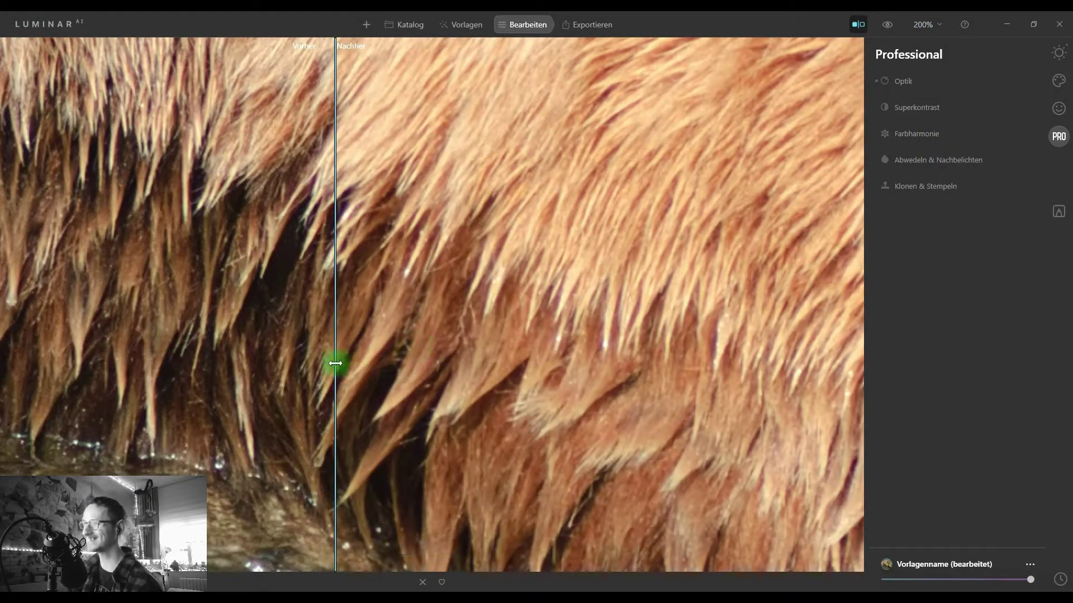
mouse_move(335, 365)
mouse_down()
mouse_move(465, 371)
mouse_move(258, 392)
mouse_move(168, 383)
mouse_move(422, 383)
mouse_up()
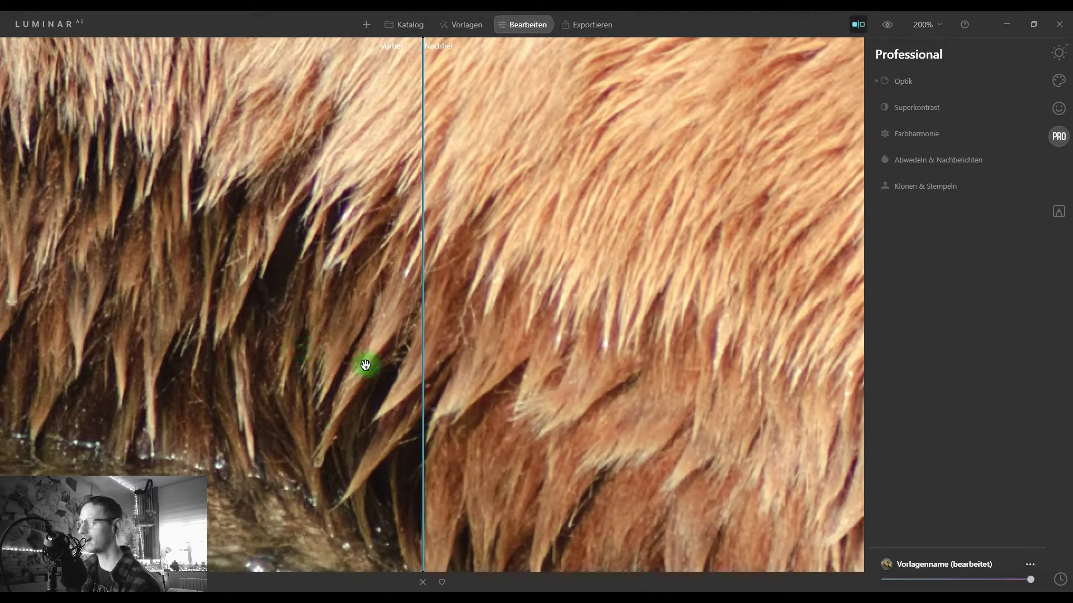
mouse_move(235, 338)
mouse_down()
mouse_move(403, 335)
mouse_move(433, 419)
mouse_move(347, 390)
mouse_move(383, 412)
mouse_move(162, 402)
mouse_move(494, 407)
mouse_up()
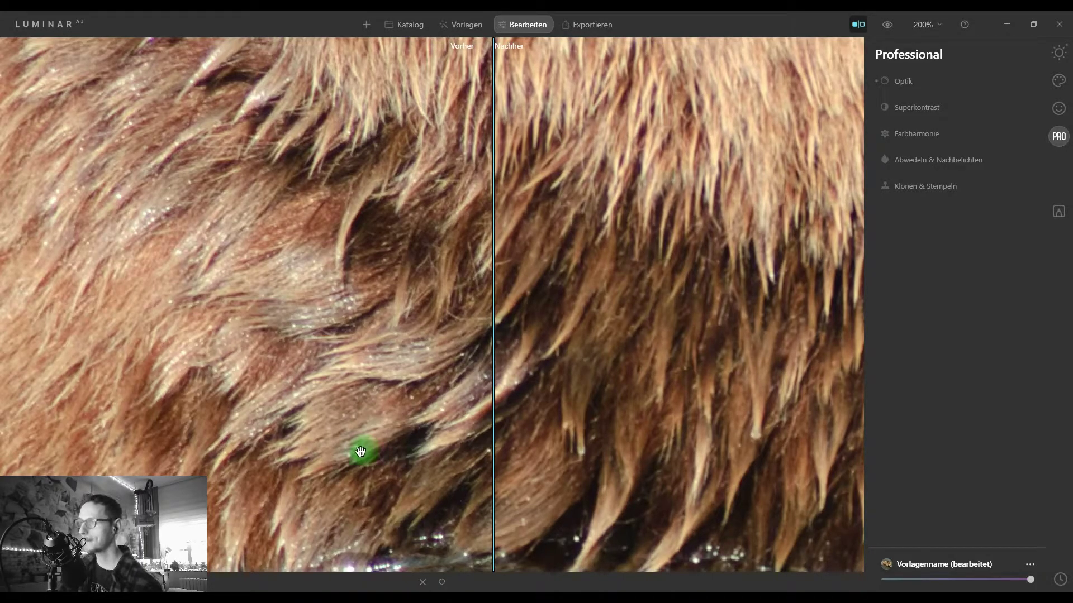
mouse_move(489, 349)
mouse_down()
mouse_move(206, 335)
mouse_move(432, 332)
mouse_move(103, 314)
mouse_move(446, 316)
mouse_up()
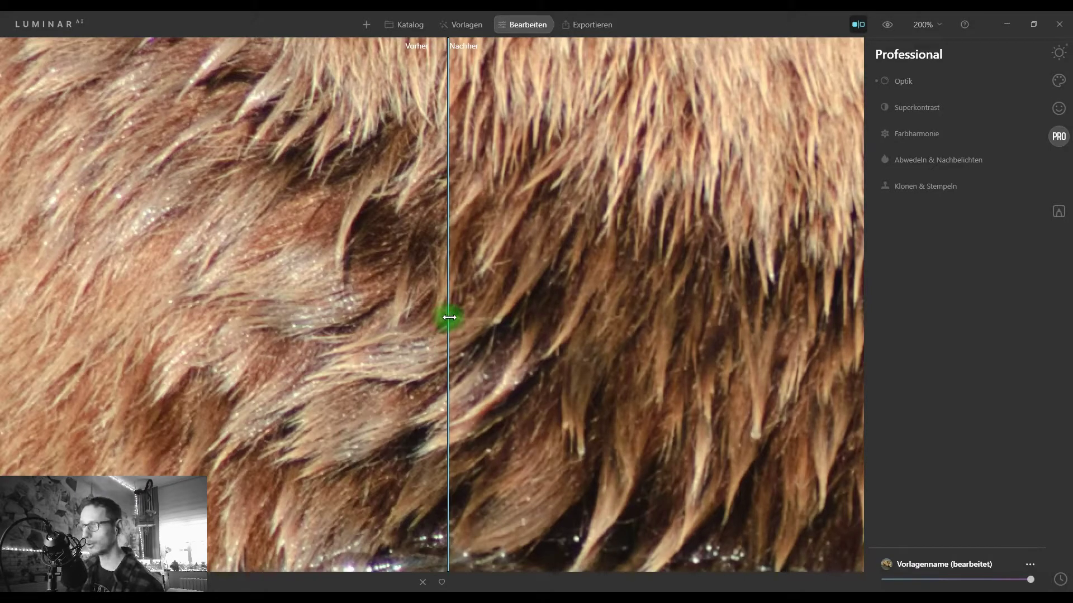
mouse_move(446, 318)
mouse_down()
mouse_move(221, 307)
mouse_move(113, 316)
mouse_move(416, 320)
mouse_move(110, 307)
mouse_move(447, 311)
mouse_move(96, 292)
mouse_move(462, 307)
mouse_move(160, 292)
mouse_move(106, 300)
mouse_up()
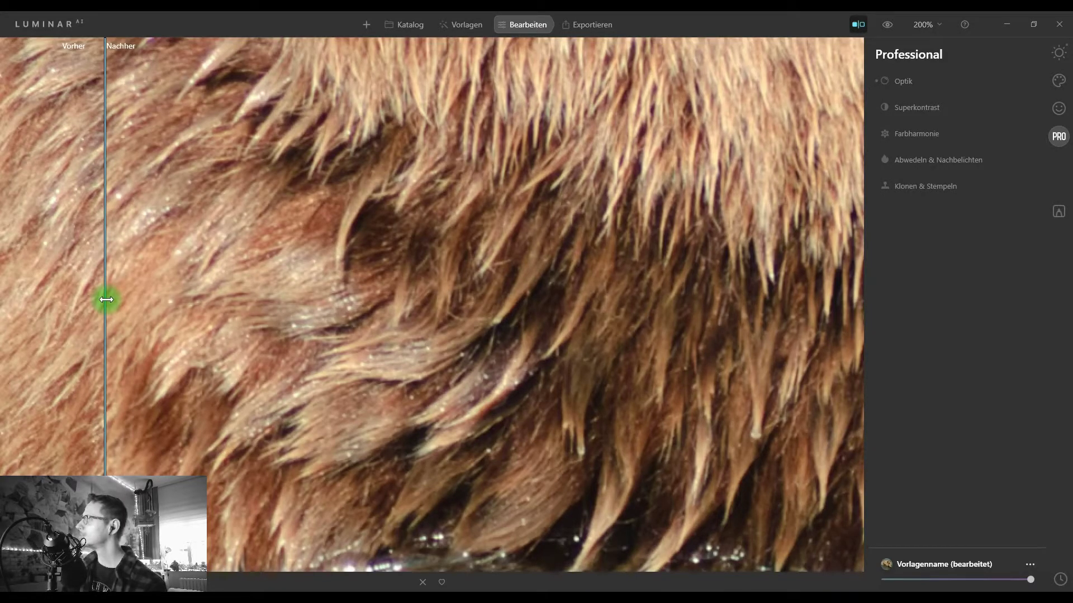
drag(107, 299, 434, 314)
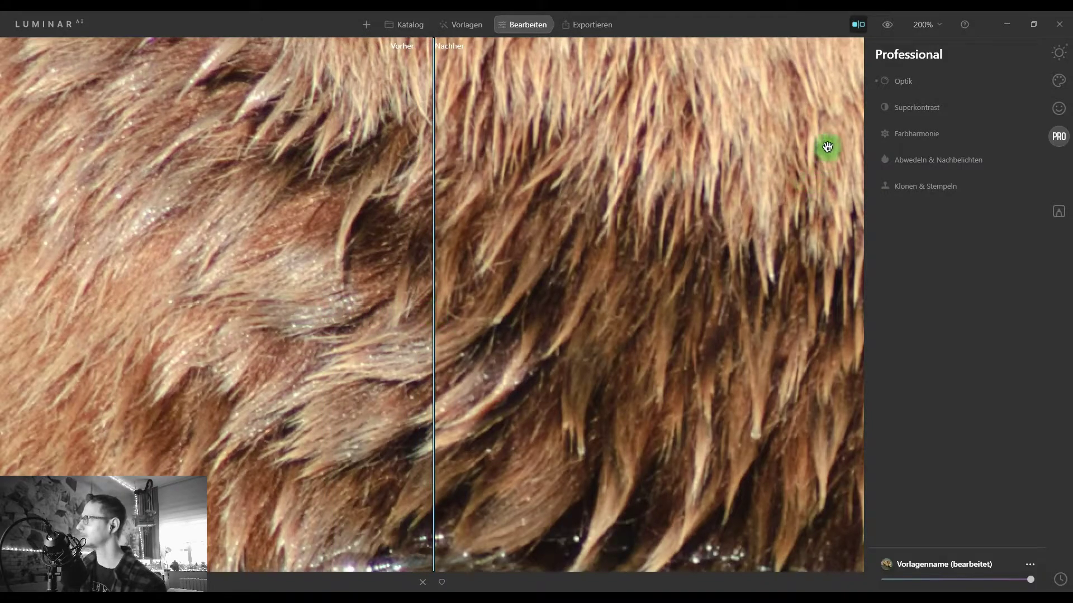
click(910, 80)
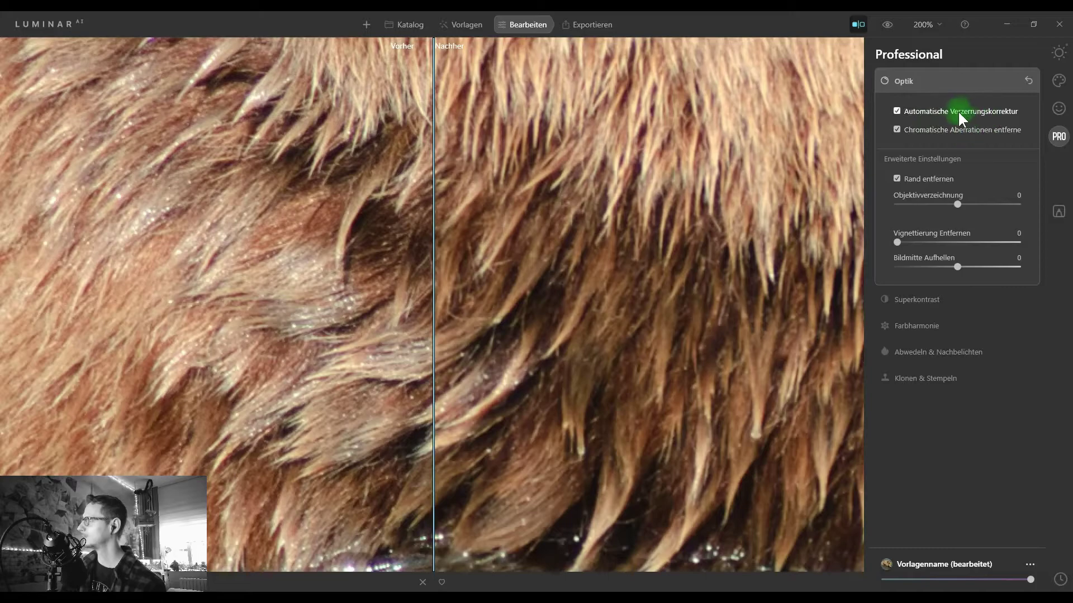
click(906, 82)
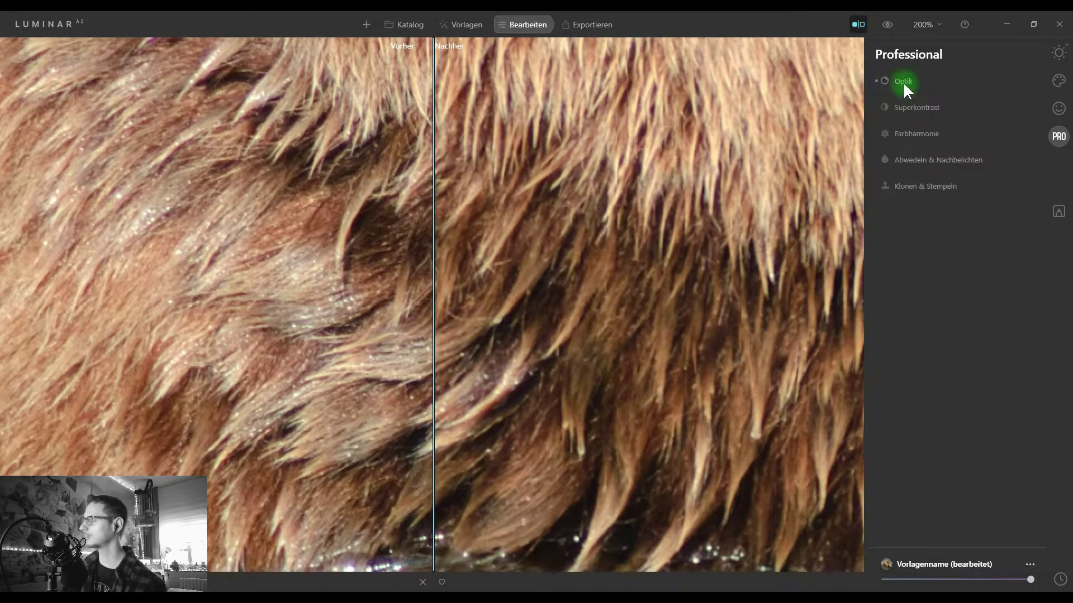
mouse_move(438, 298)
mouse_down()
mouse_move(124, 307)
mouse_move(398, 313)
mouse_up()
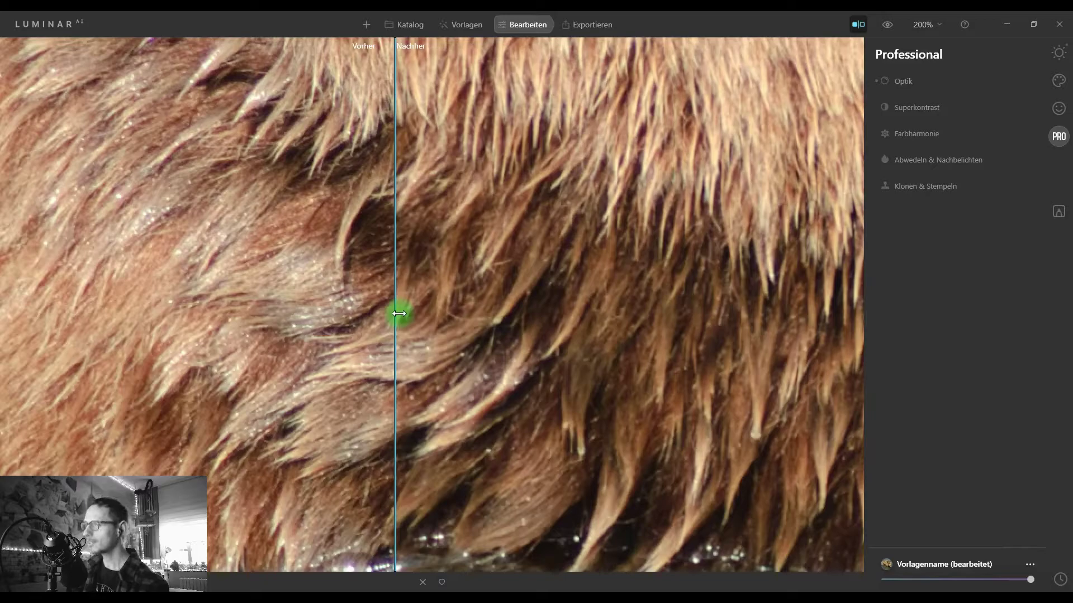
mouse_move(399, 314)
mouse_down()
mouse_move(115, 291)
mouse_move(427, 289)
mouse_up()
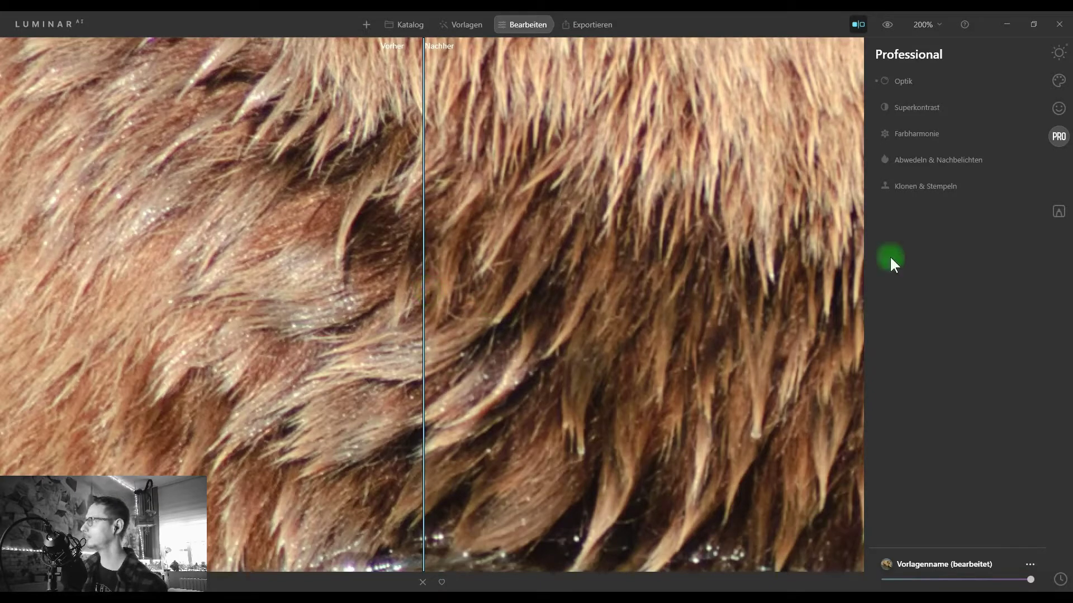
Expand Optik again to show the three lens corrections enabled.
click(908, 82)
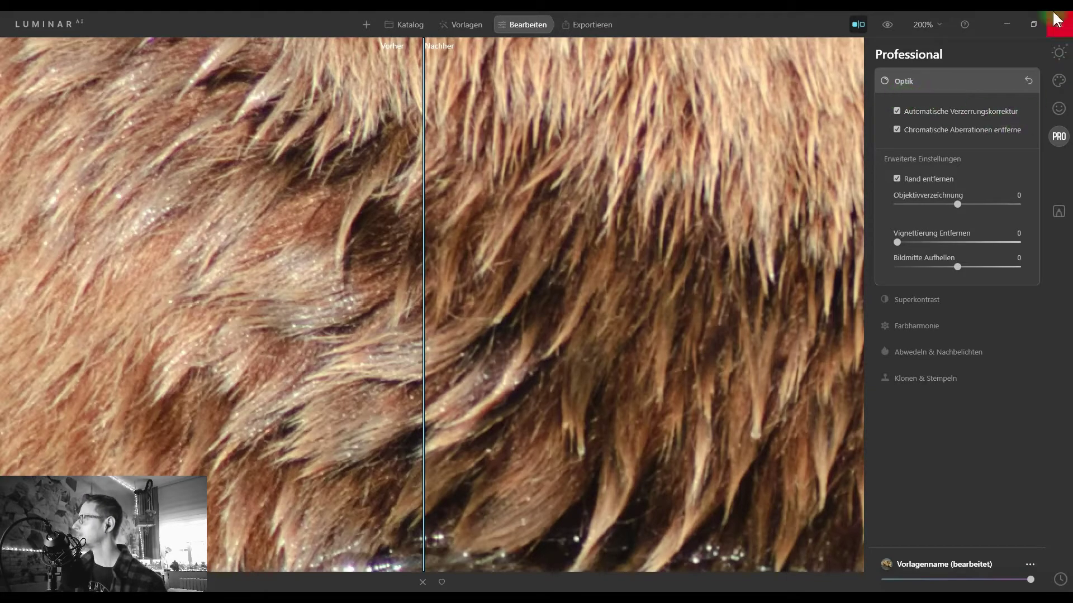
Collapse Optik, turn off the split comparison, and view the whole photo at 36%.
click(905, 82)
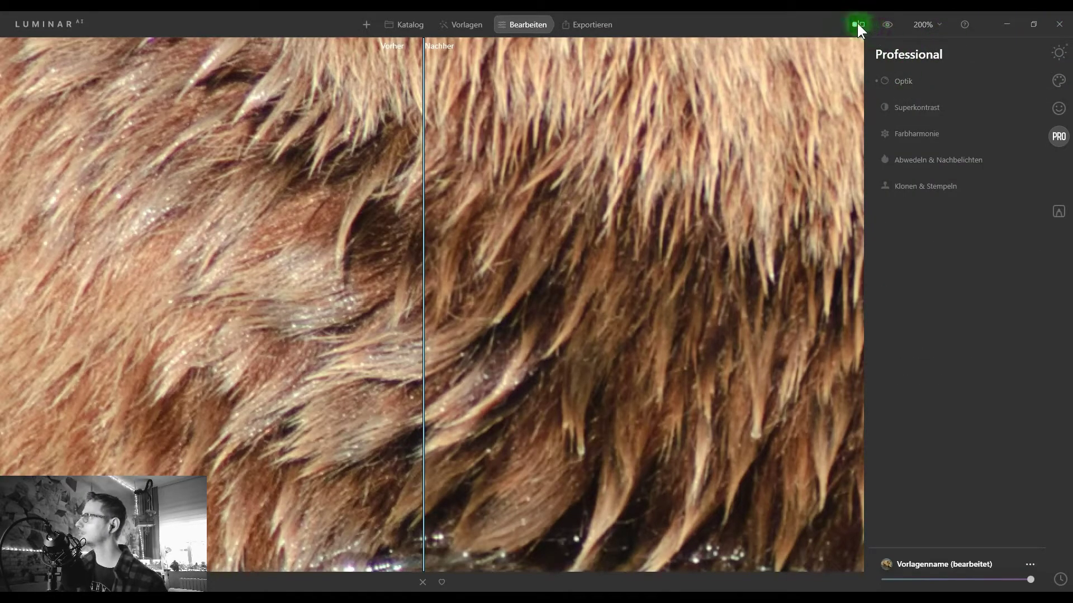
click(858, 25)
click(676, 184)
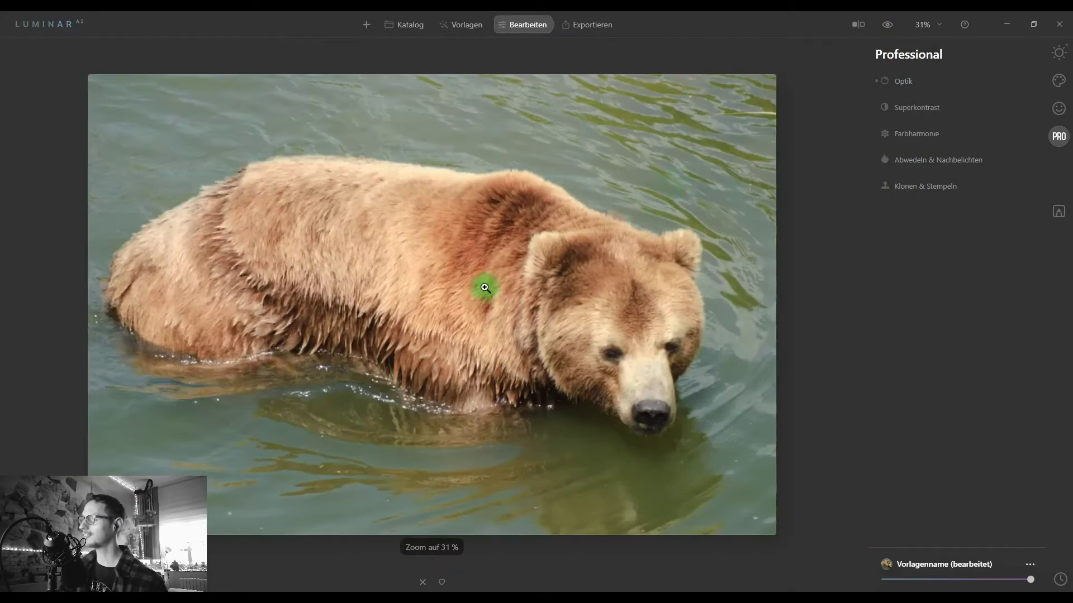
click(444, 319)
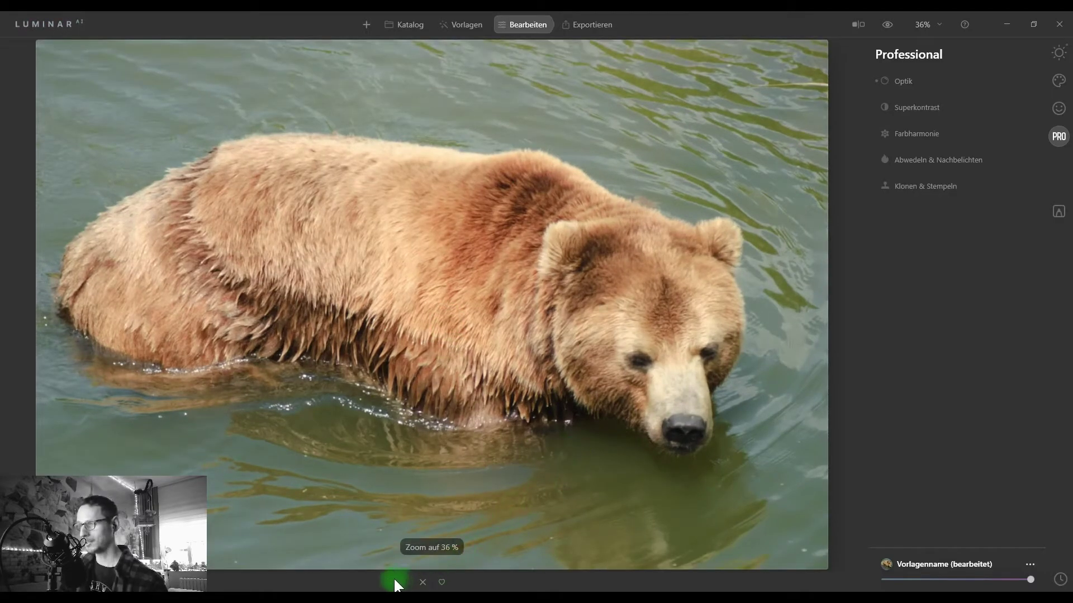